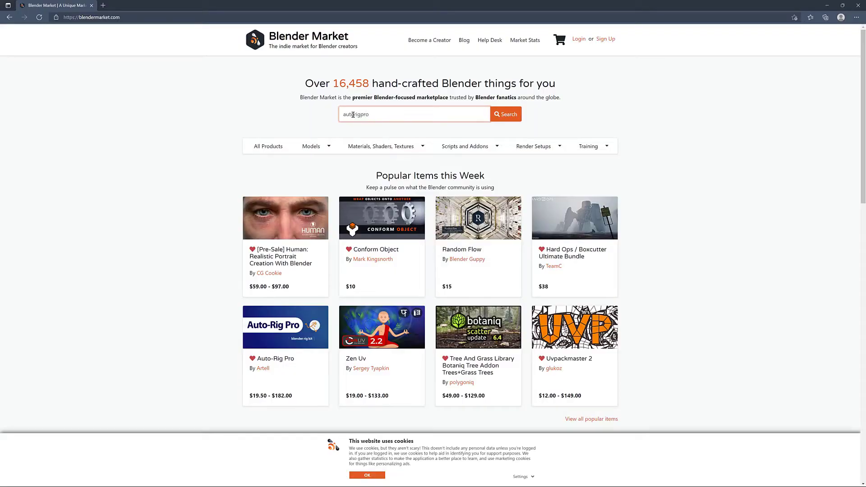
Open the Auto-Rig Pro product page and extract the downloaded auto_rig_pro_3.63.11 archive in the Downloads folder.
{"action": "left_click", "coordinate": [296, 318]}
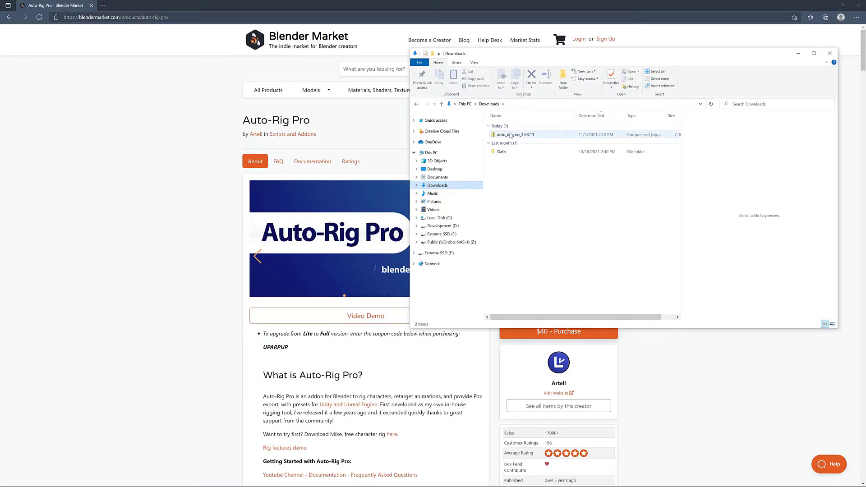
{"action": "right_click", "coordinate": [508, 132]}
{"action": "left_click", "coordinate": [526, 156]}
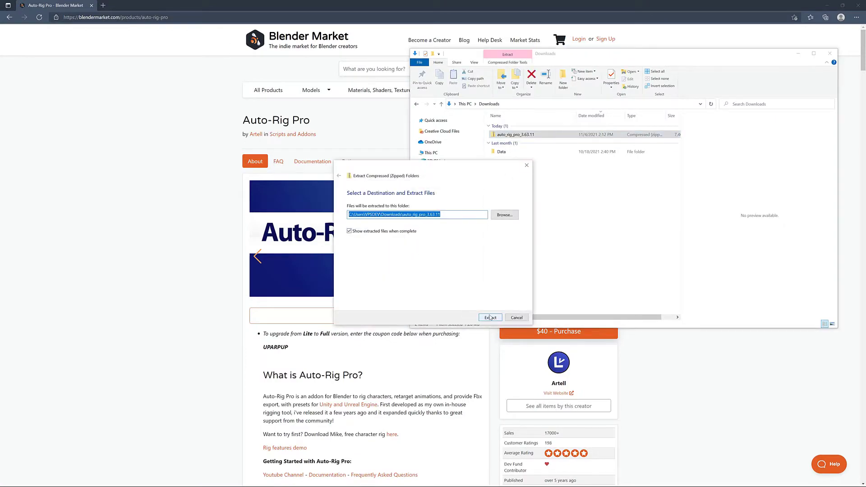
{"action": "left_click", "coordinate": [557, 321]}
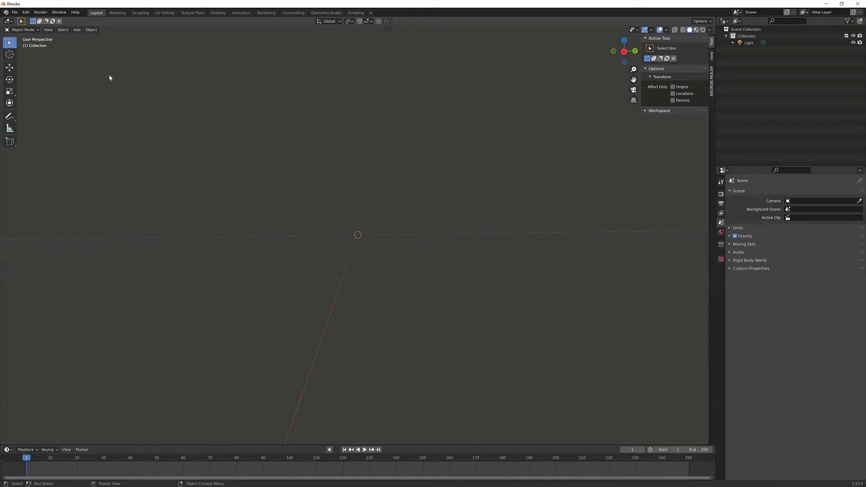
Switch to Blender and install the add-on auto_rig_pro-master.zip from the extracted auto_rig_pro_3.63.11 folder in Downloads.
{"action": "left_click", "coordinate": [26, 14]}
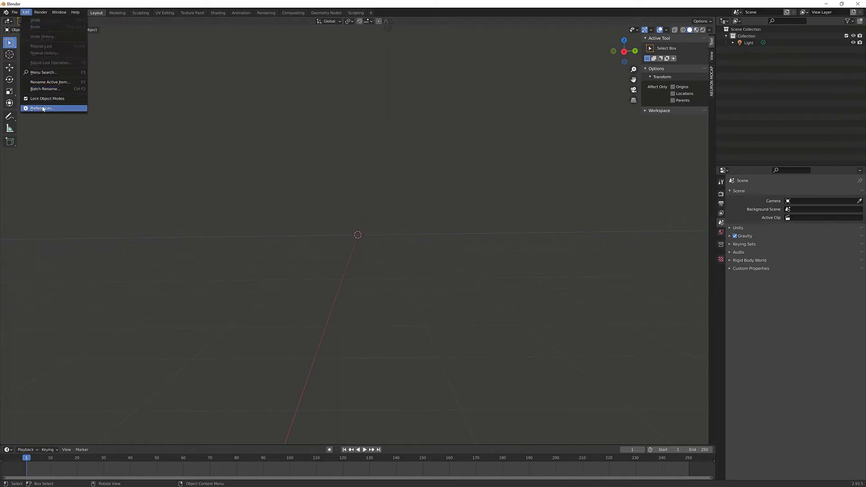
{"action": "left_click", "coordinate": [43, 108]}
{"action": "left_click_drag", "start_coordinate": [87, 18], "coordinate": [368, 130]}
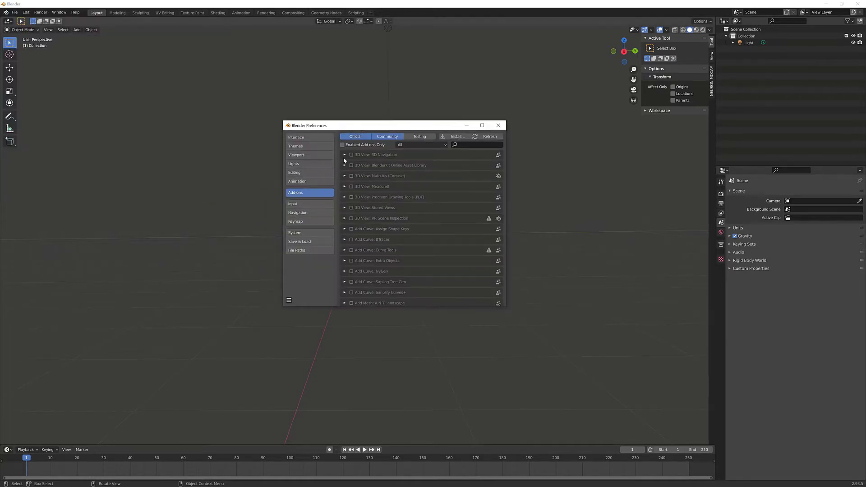
{"action": "left_click", "coordinate": [448, 138]}
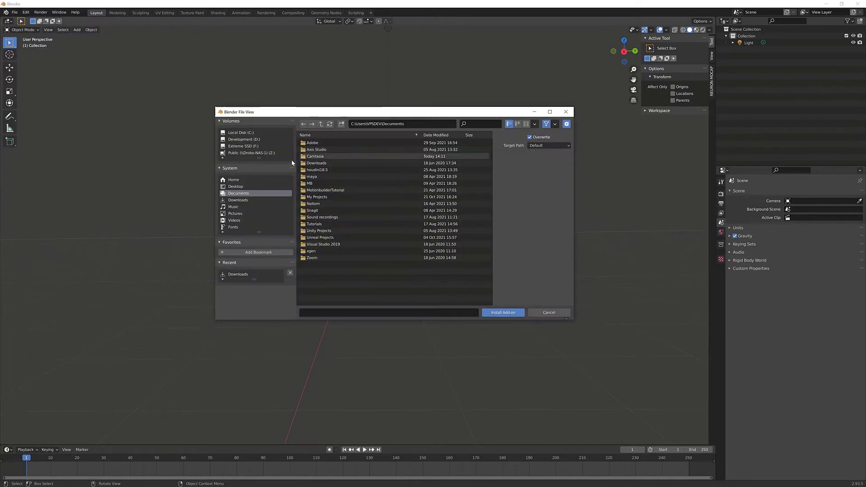
{"action": "left_click", "coordinate": [239, 200]}
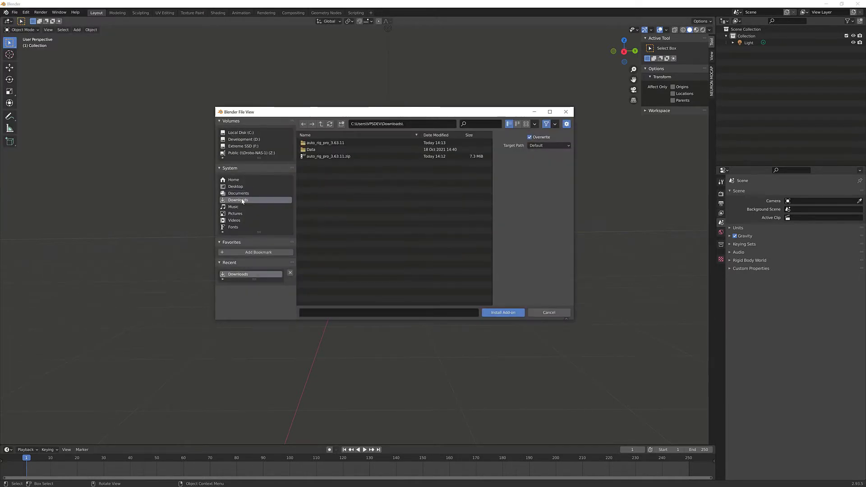
{"action": "double_click", "coordinate": [322, 142]}
{"action": "left_click", "coordinate": [327, 149]}
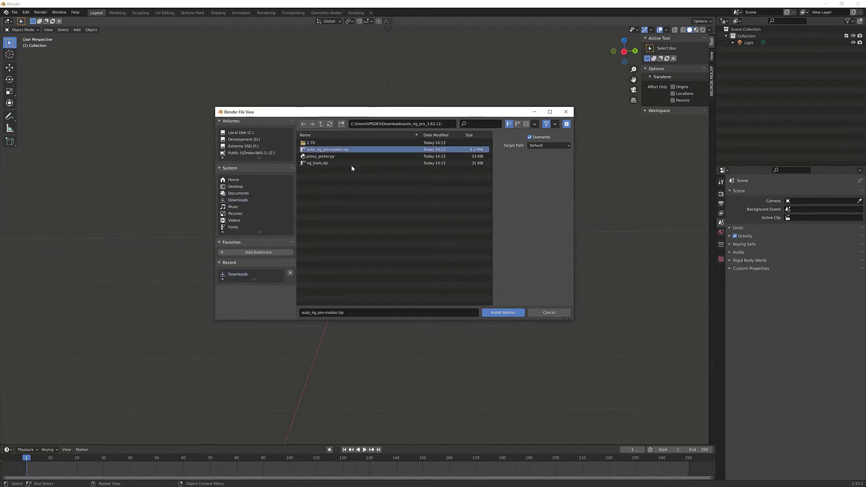
{"action": "left_click", "coordinate": [489, 313]}
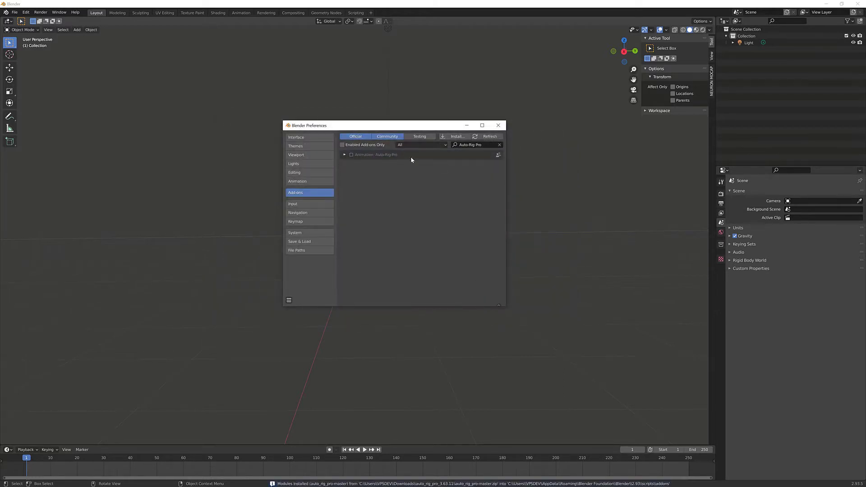
Install the rig_tools.zip add-on from the auto_rig_pro_3.63.11 folder.
{"action": "left_click", "coordinate": [455, 137]}
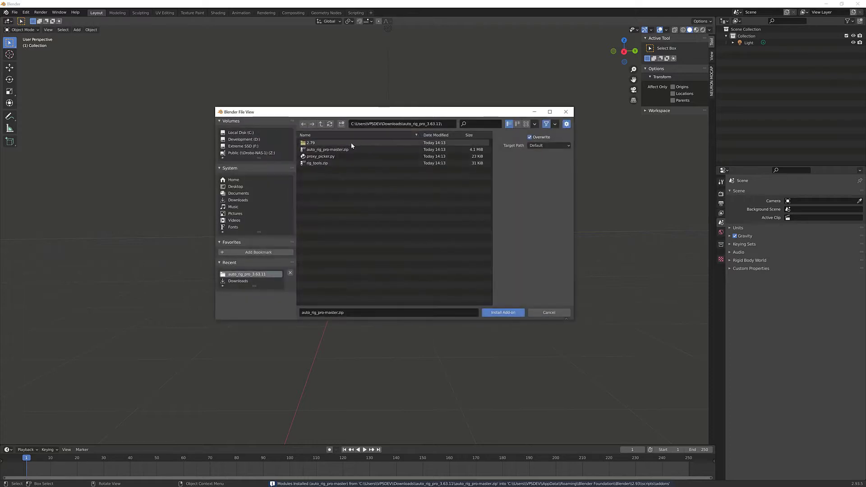
{"action": "left_click", "coordinate": [317, 163]}
{"action": "left_click", "coordinate": [503, 312]}
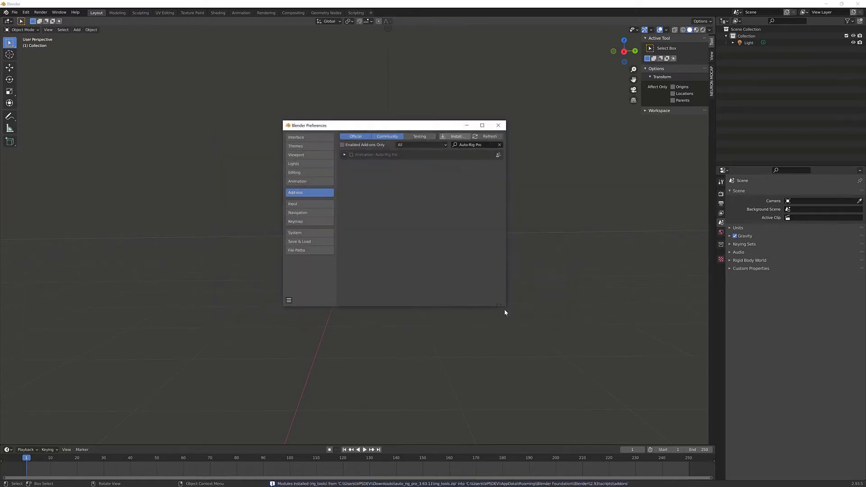
Filter the add-ons by Auto-Rig, enable both Auto-Rig Pro and Auto-Rig Pro Tools, and close the preferences.
{"action": "left_click", "coordinate": [494, 143]}
{"action": "left_click", "coordinate": [493, 143]}
{"action": "key", "text": "BackSpace"}
{"action": "key", "text": "BackSpace"}
{"action": "key", "text": "BackSpace"}
{"action": "key", "text": "BackSpace"}
{"action": "key", "text": "BackSpace"}
{"action": "key", "text": "BackSpace"}
{"action": "key", "text": "BackSpace"}
{"action": "key", "text": "BackSpace"}
{"action": "key", "text": "BackSpace"}
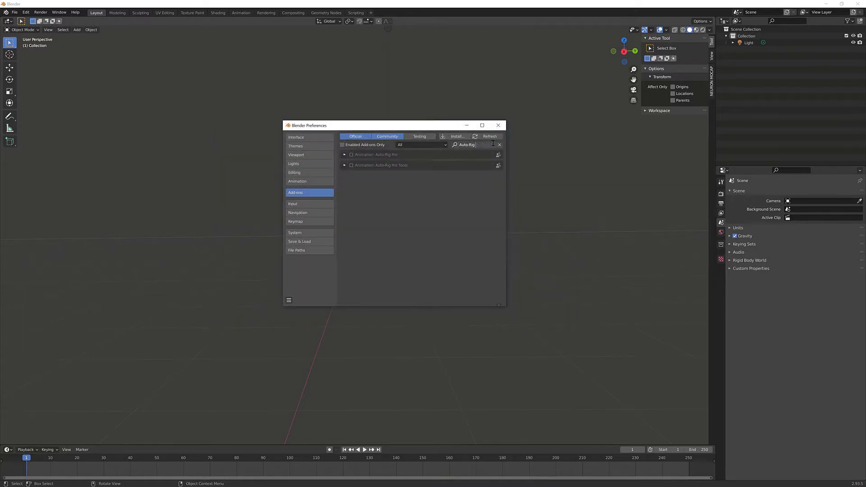
{"action": "key", "text": "Return"}
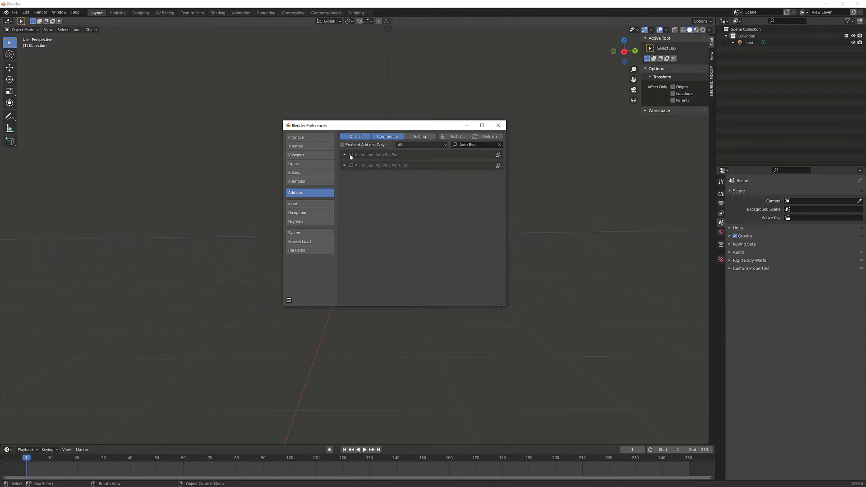
{"action": "left_click", "coordinate": [352, 165]}
{"action": "left_click", "coordinate": [497, 128]}
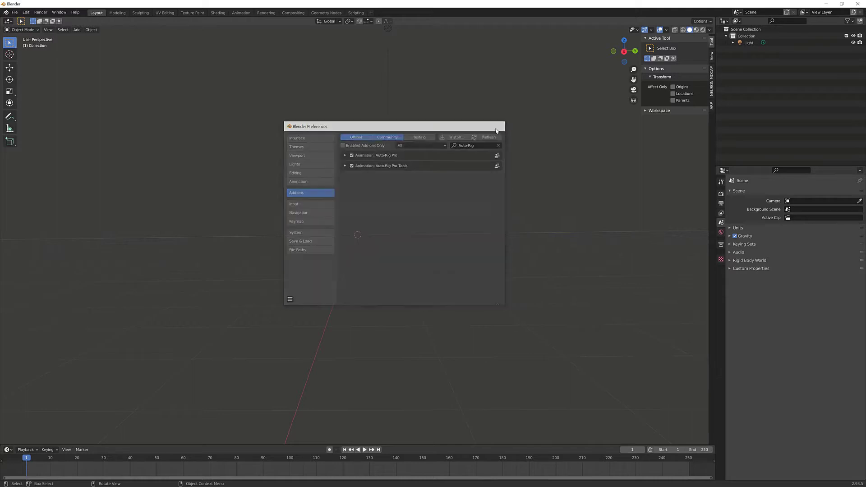
Show the Auto-Rig Pro (ARP) tools in the 3D viewport's sidebar.
{"action": "left_click", "coordinate": [48, 30]}
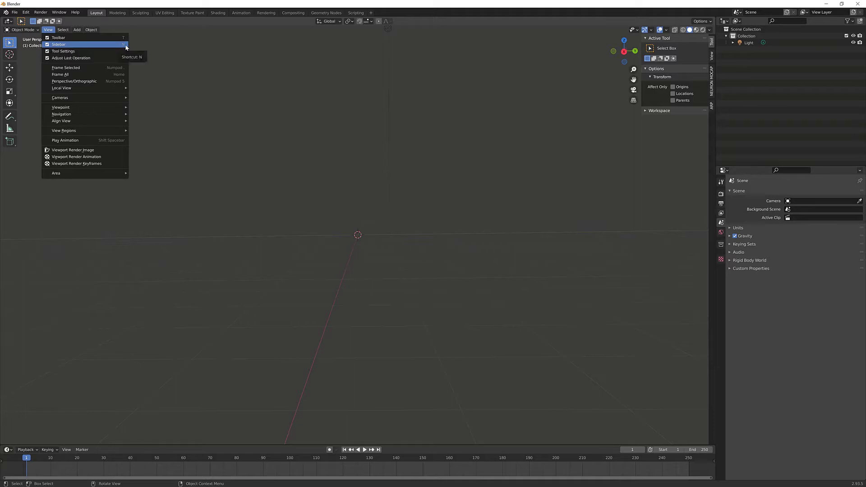
{"action": "key", "text": "Escape"}
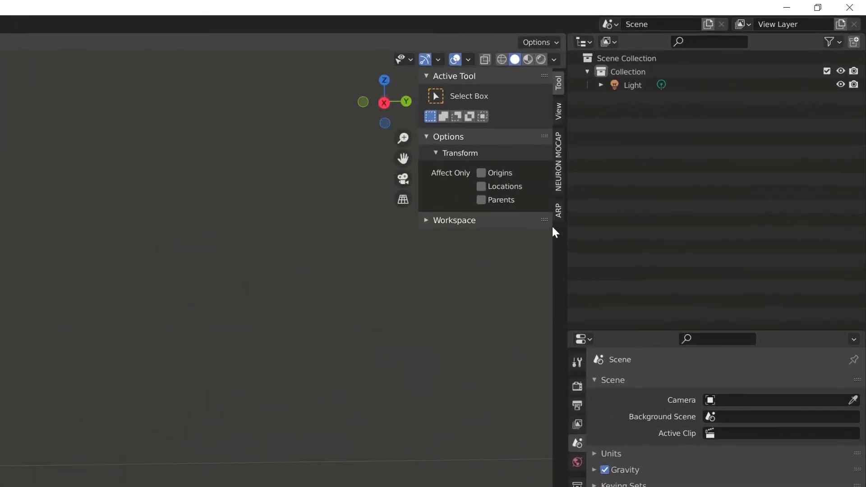
{"action": "left_click", "coordinate": [558, 212]}
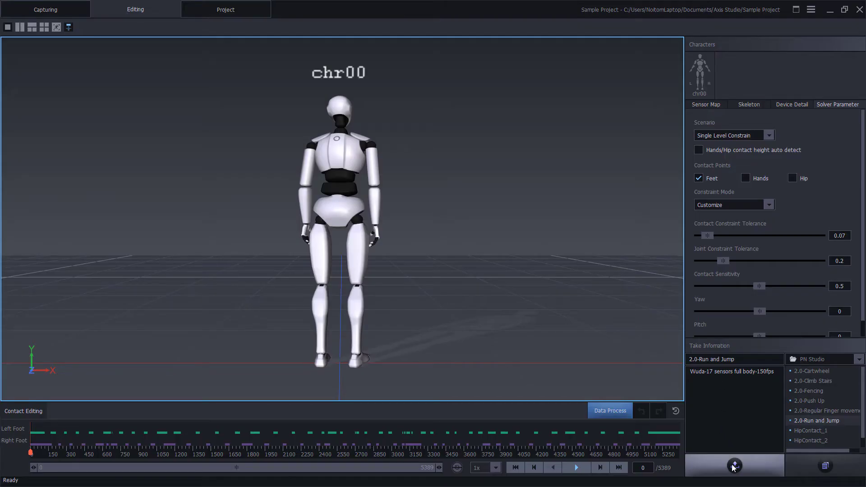
In Axis Studio, configure the 2.0-Run and Jump take's export as Biovision BVH with the Axis Studio - Thumb Open skeleton.
{"action": "left_click", "coordinate": [735, 466]}
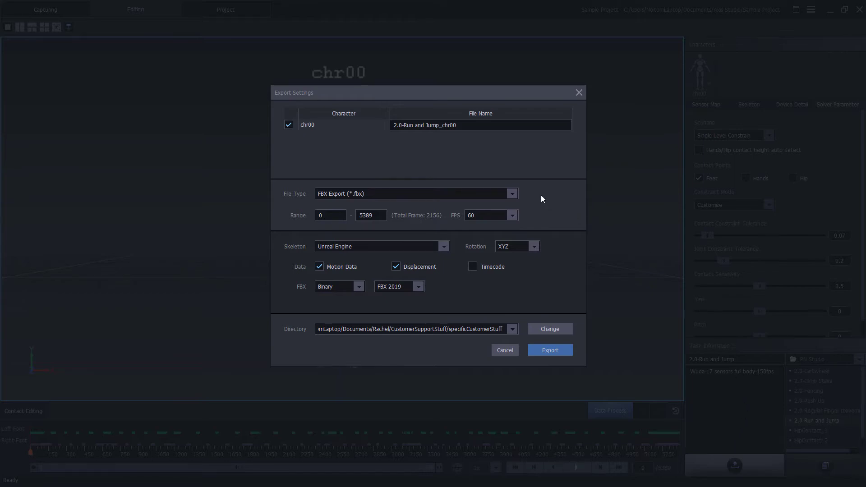
{"action": "left_click", "coordinate": [511, 193]}
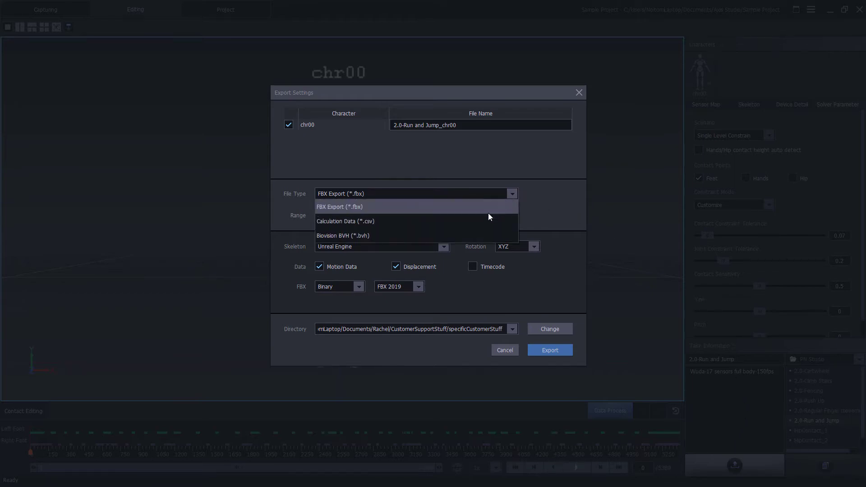
{"action": "left_click", "coordinate": [358, 240]}
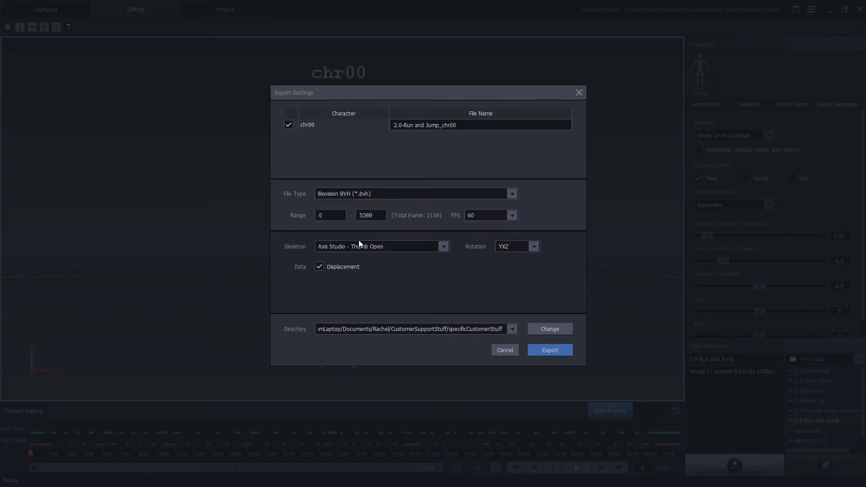
{"action": "left_click", "coordinate": [437, 247]}
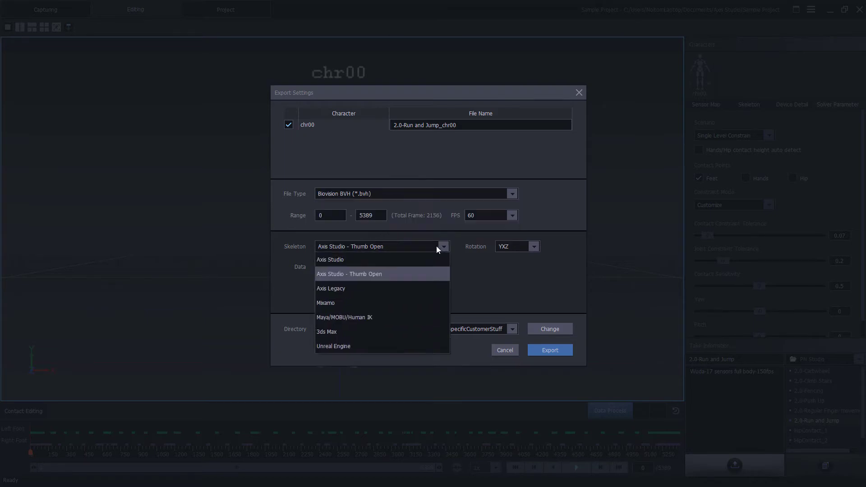
{"action": "left_click", "coordinate": [406, 272]}
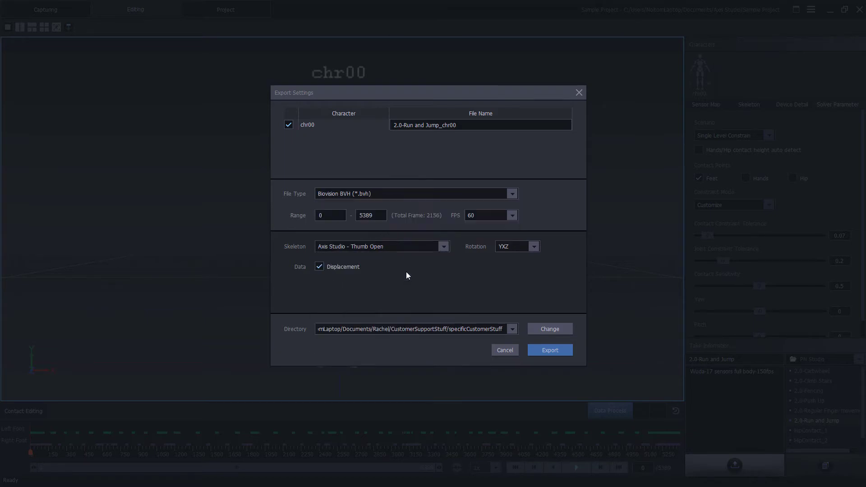
Set the export directory to the MocapData/PNStudio folder and export the take.
{"action": "left_click", "coordinate": [543, 329]}
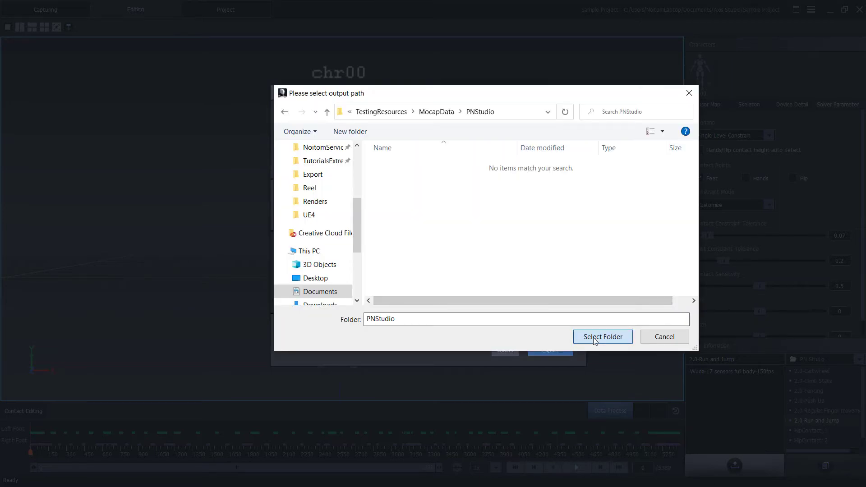
{"action": "left_click", "coordinate": [592, 337]}
{"action": "left_click", "coordinate": [562, 350]}
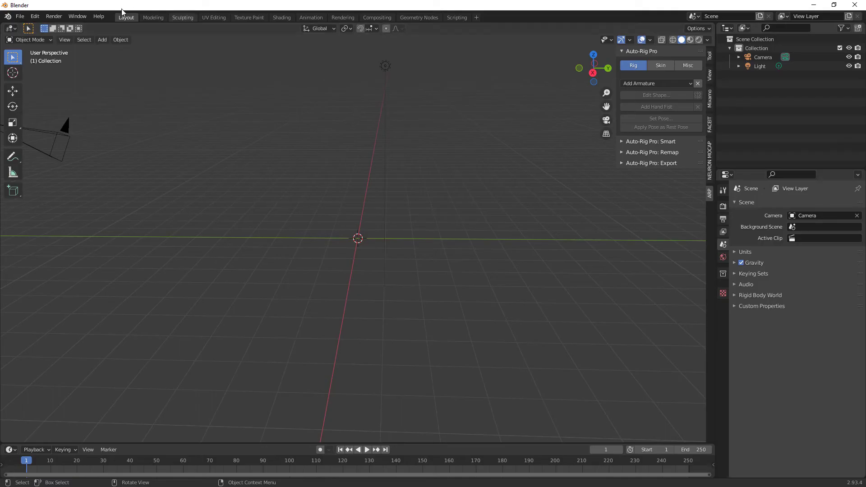
In Blender, begin a motion capture import and choose Run and Jump test_Wuda_THUMBOPEN.bvh from D:\TutorialStuff\BlenderTutorials\DemoMaterial.
{"action": "left_click", "coordinate": [20, 16]}
{"action": "mouse_move", "coordinate": [60, 141]}
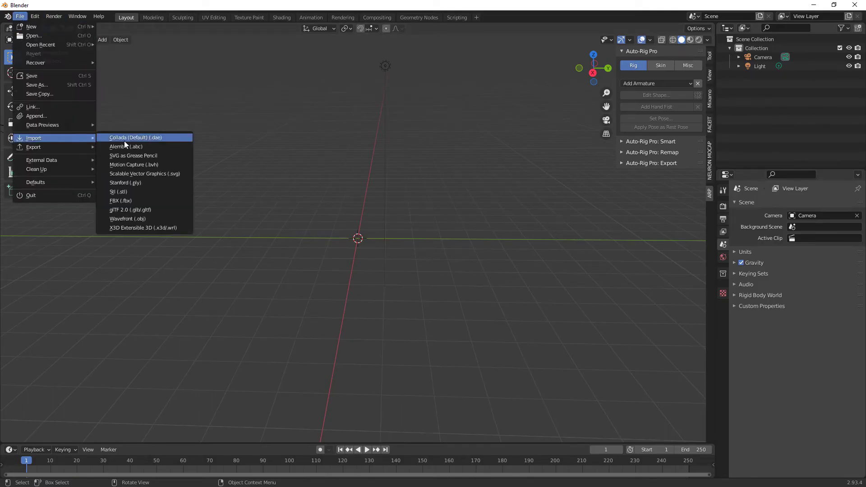
{"action": "left_click", "coordinate": [180, 163]}
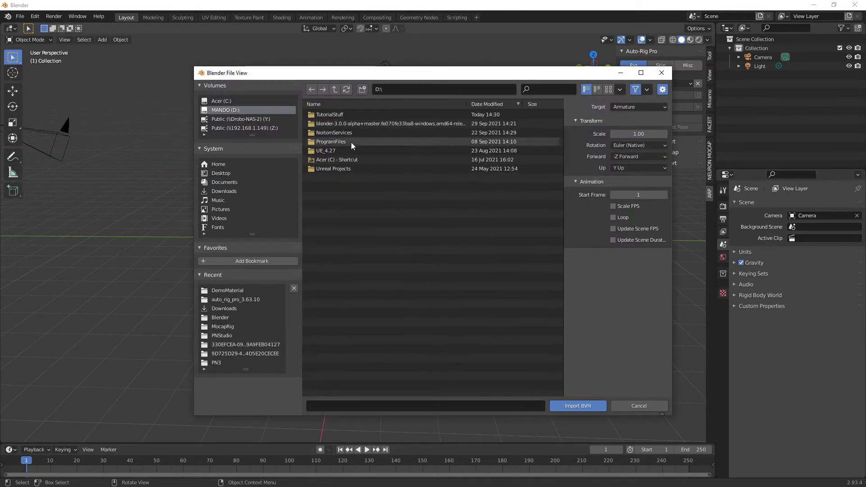
{"action": "double_click", "coordinate": [367, 114]}
{"action": "double_click", "coordinate": [366, 115]}
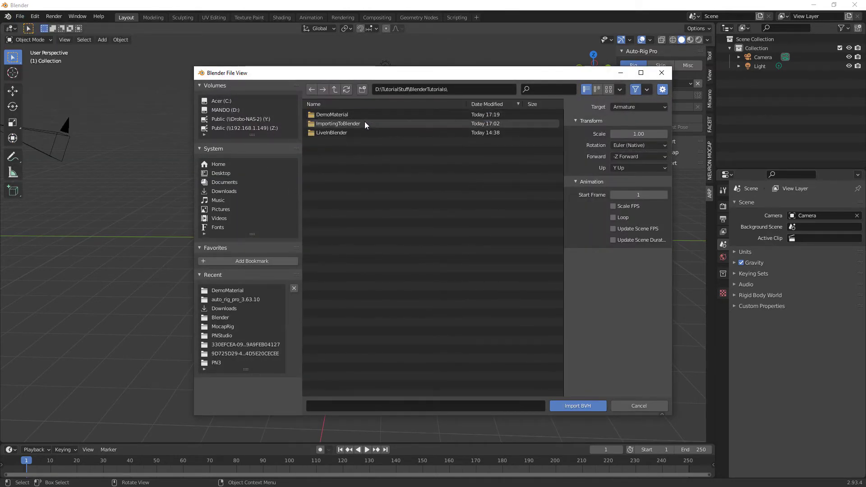
{"action": "double_click", "coordinate": [365, 121]}
{"action": "left_click", "coordinate": [366, 115]}
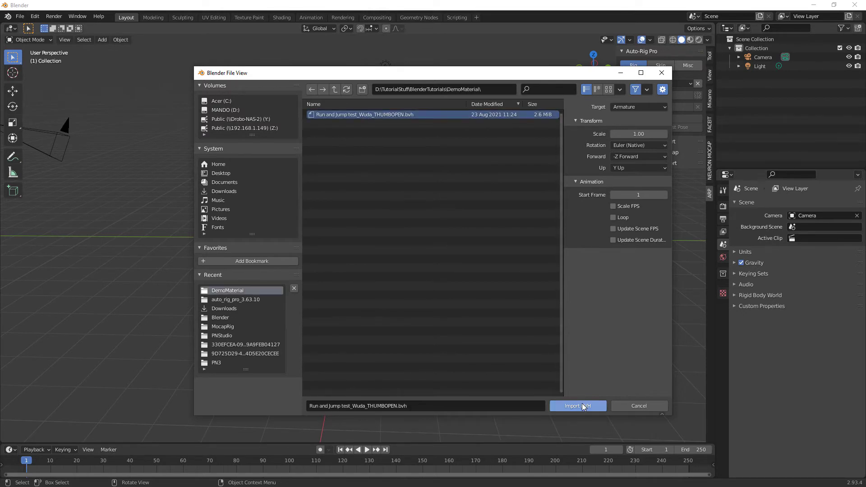
Set the BVH import scale to 0.1 and import the motion capture armature into the scene.
{"action": "left_click", "coordinate": [643, 134]}
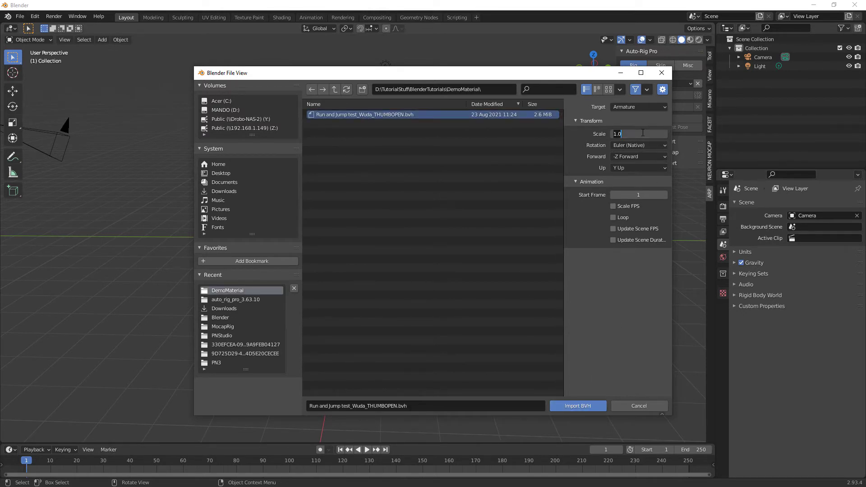
{"action": "type", "text": "0.1"}
{"action": "left_click", "coordinate": [578, 406]}
{"action": "middle_click_drag", "start_coordinate": [464, 178], "coordinate": [523, 237]}
{"action": "middle_click_drag", "start_coordinate": [413, 207], "coordinate": [458, 187]}
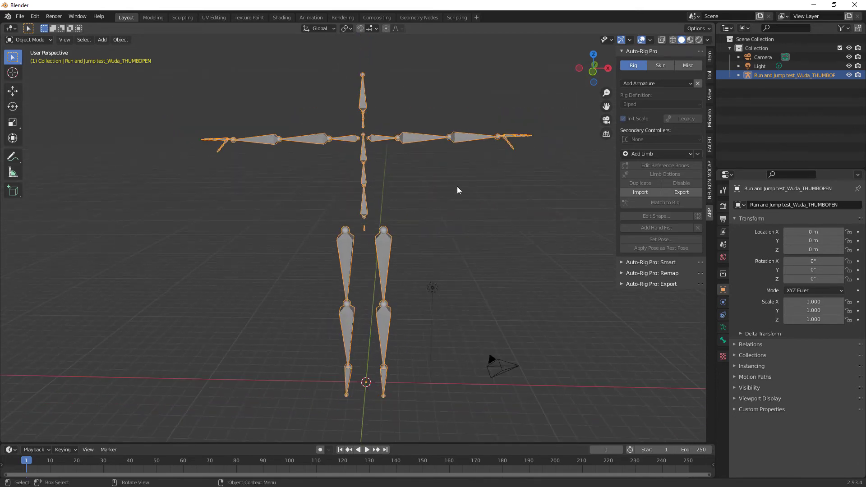
Import the character Michelle.fbx from the DemoMaterial folder into the scene at a scale of 10.
{"action": "left_click", "coordinate": [20, 17]}
{"action": "mouse_move", "coordinate": [60, 139]}
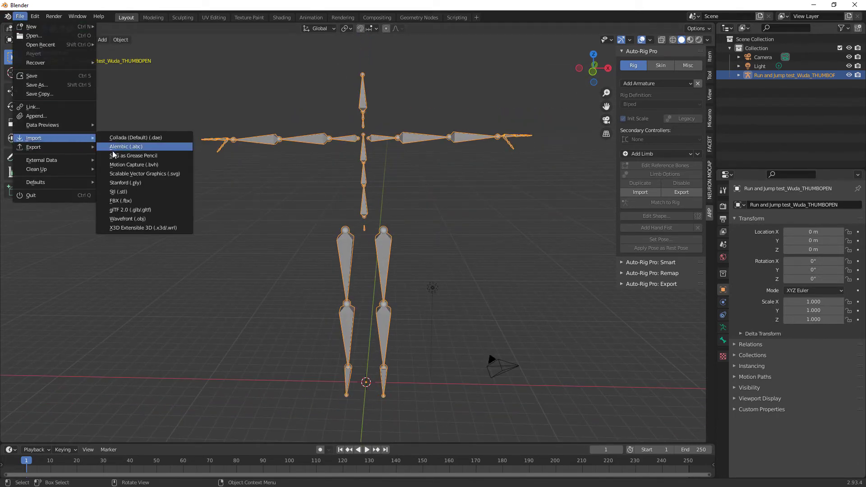
{"action": "left_click", "coordinate": [140, 202]}
{"action": "left_click", "coordinate": [351, 113]}
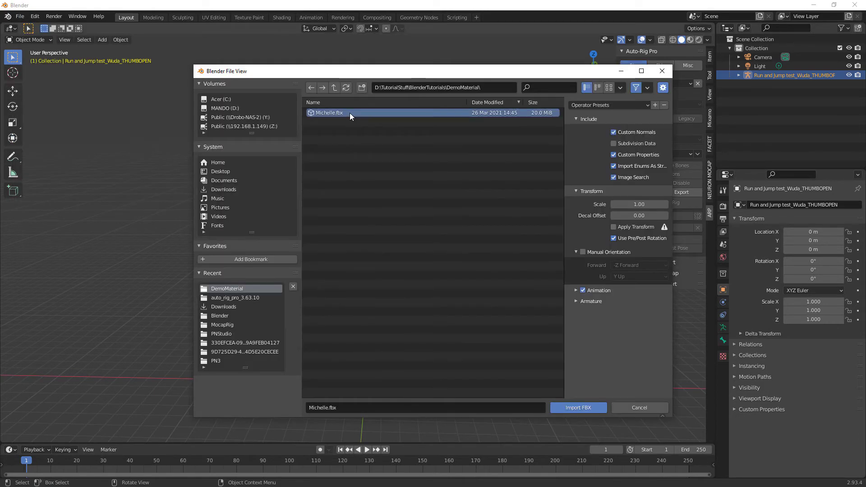
{"action": "left_click", "coordinate": [640, 204]}
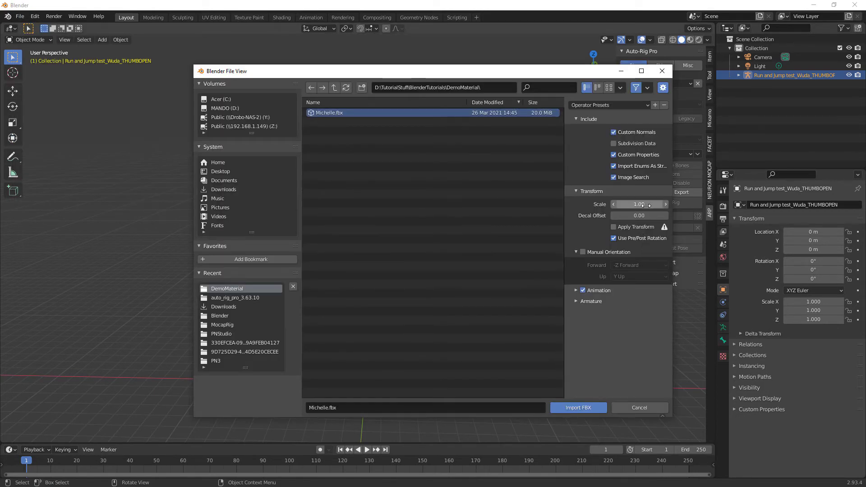
{"action": "type", "text": "1.0"}
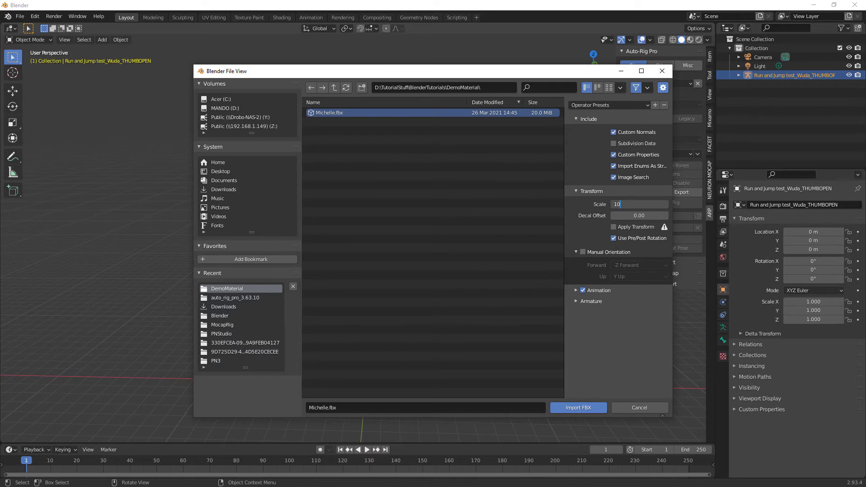
{"action": "key", "text": "Return"}
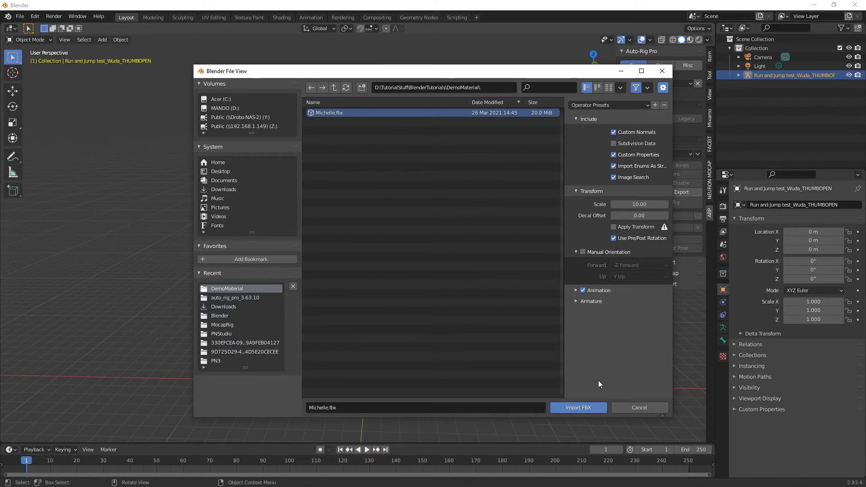
{"action": "left_click", "coordinate": [589, 407]}
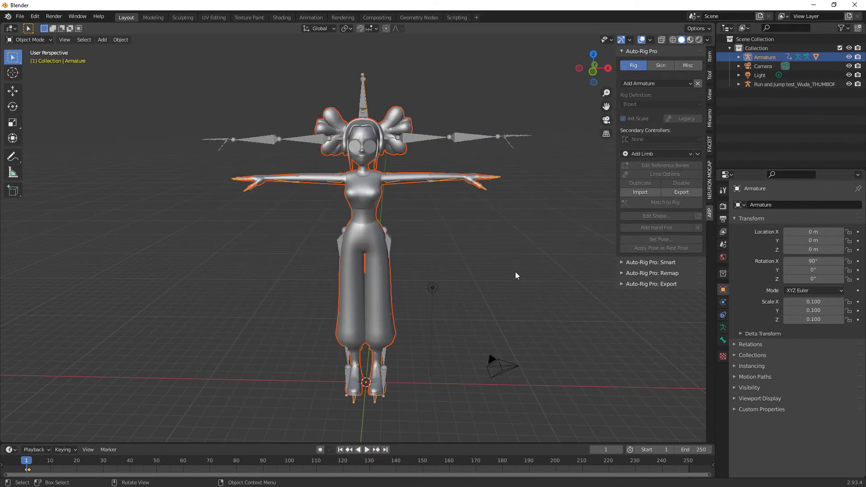
For the Auto-Rig Pro remap, assign the Run and Jump motion armature as source and the character's Armature as target.
{"action": "left_click", "coordinate": [739, 57]}
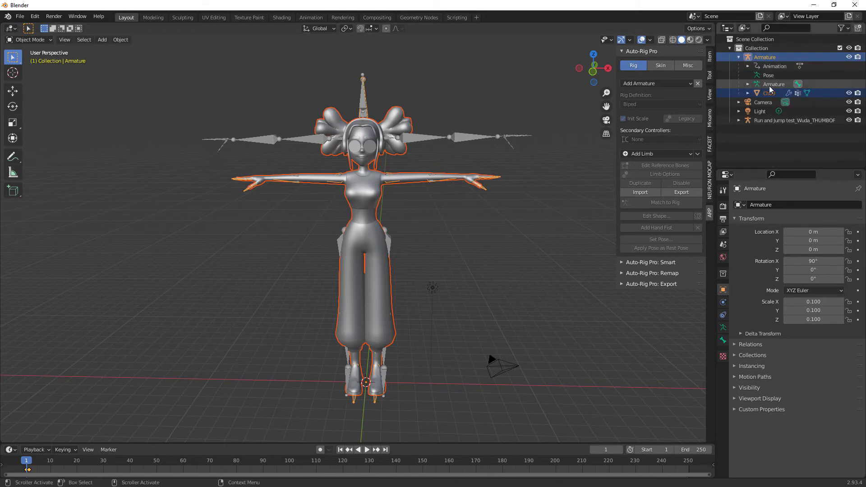
{"action": "left_click", "coordinate": [622, 273]}
{"action": "left_click", "coordinate": [444, 139]}
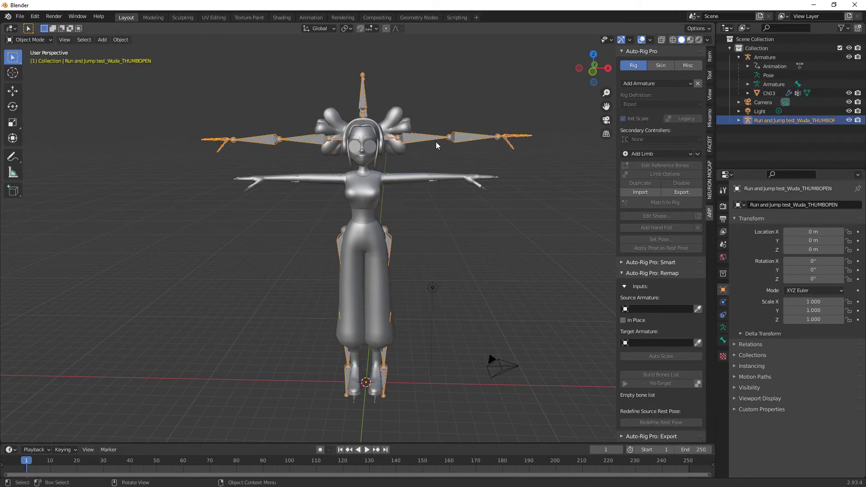
{"action": "left_click", "coordinate": [698, 310]}
{"action": "left_click", "coordinate": [760, 85]}
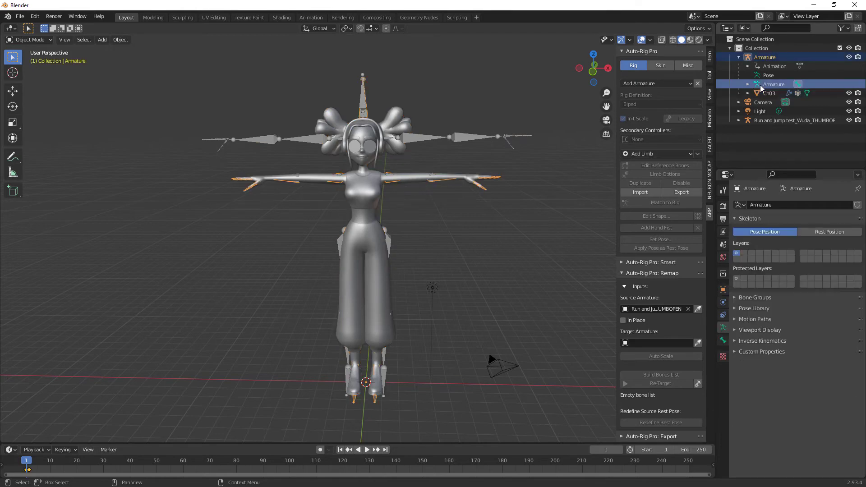
{"action": "left_click", "coordinate": [697, 343]}
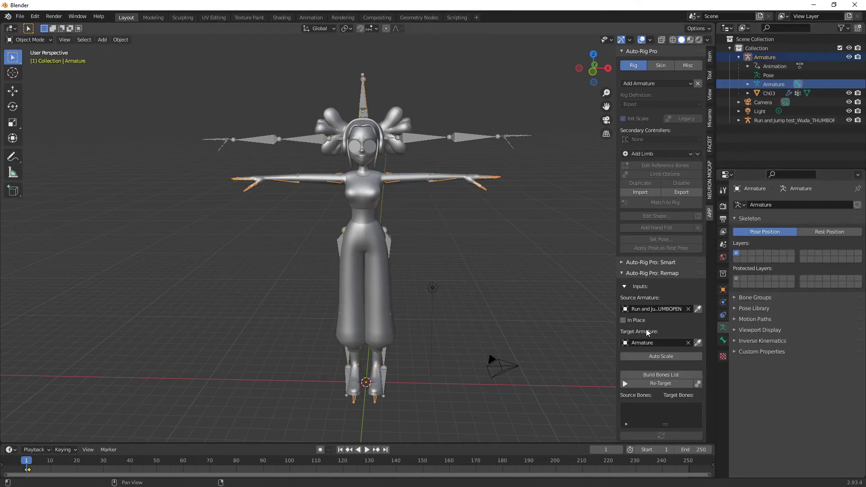
Auto-scale the source armature with In Place enabled and build the bones list for retargeting.
{"action": "left_click", "coordinate": [660, 356]}
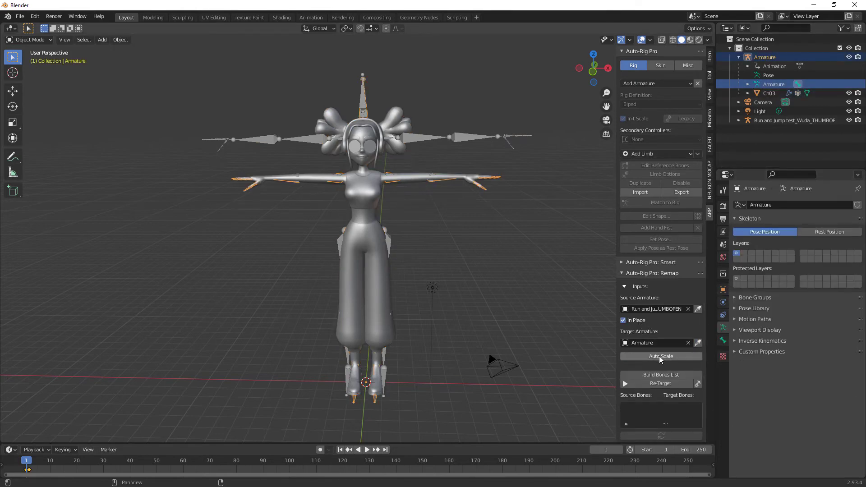
{"action": "left_click", "coordinate": [682, 376]}
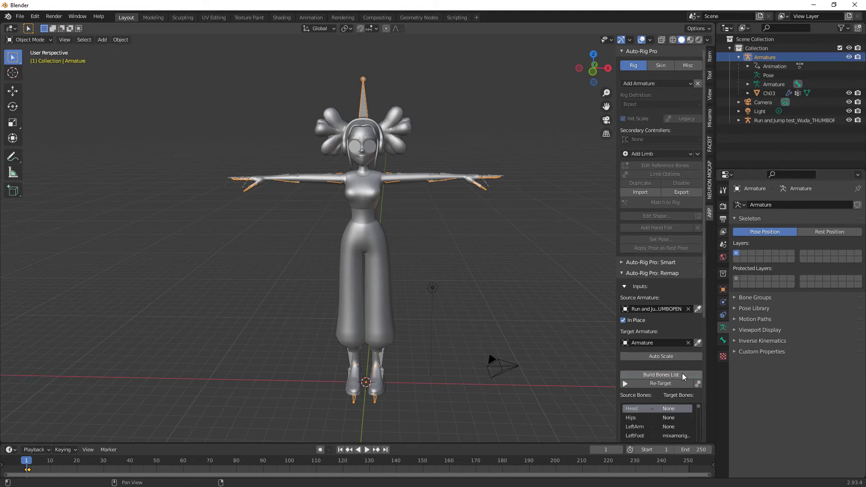
{"action": "scroll", "coordinate": [688, 347], "scroll_direction": "down", "scroll_amount": 4}
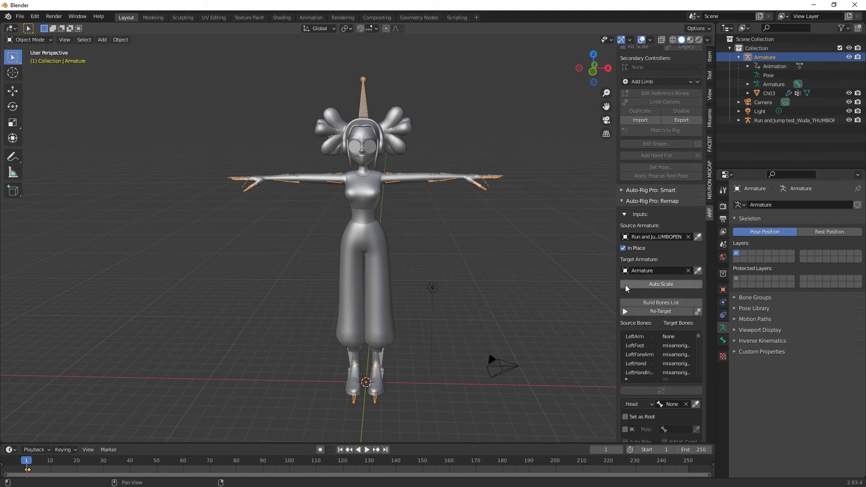
{"action": "left_click_drag", "start_coordinate": [617, 284], "coordinate": [537, 278]}
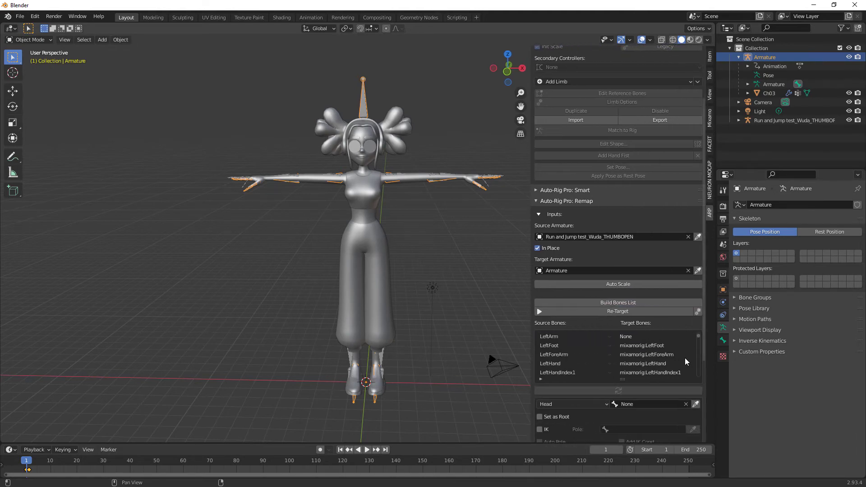
{"action": "scroll", "coordinate": [688, 355], "scroll_direction": "up", "scroll_amount": 2}
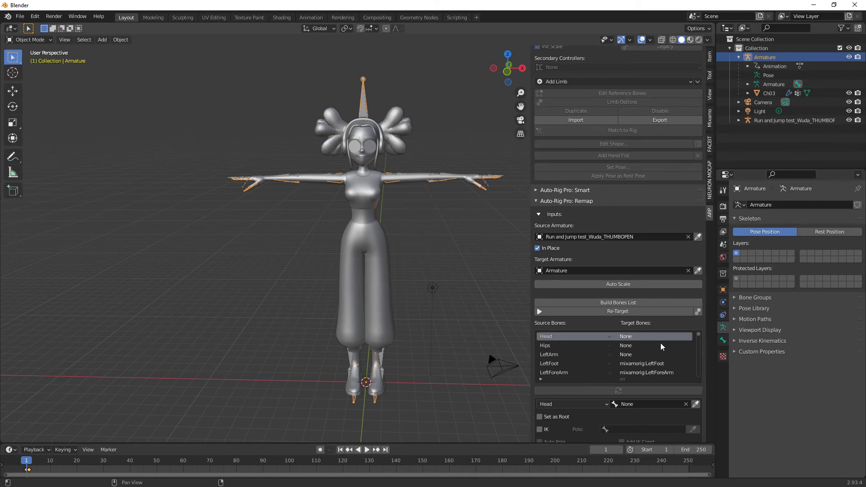
Map Head to mixamorig:Head and Hips to mixamorig:Hips, marking Hips as the root.
{"action": "left_click_drag", "start_coordinate": [705, 339], "coordinate": [711, 431]}
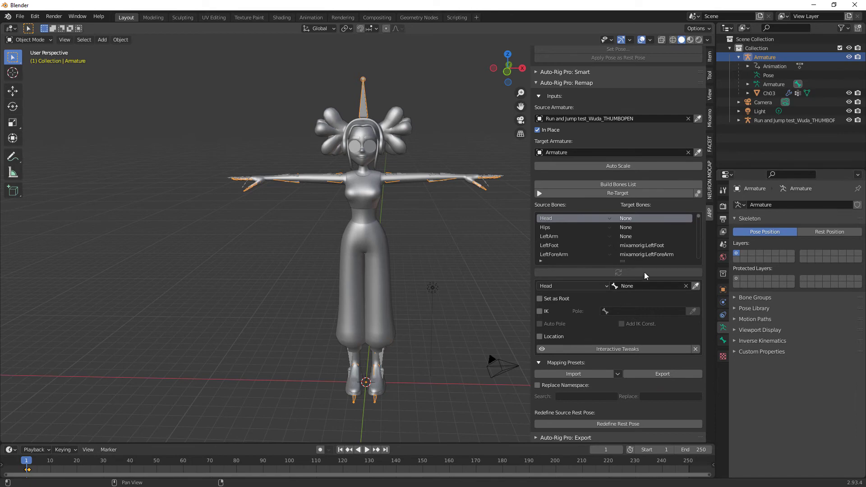
{"action": "left_click", "coordinate": [656, 288]}
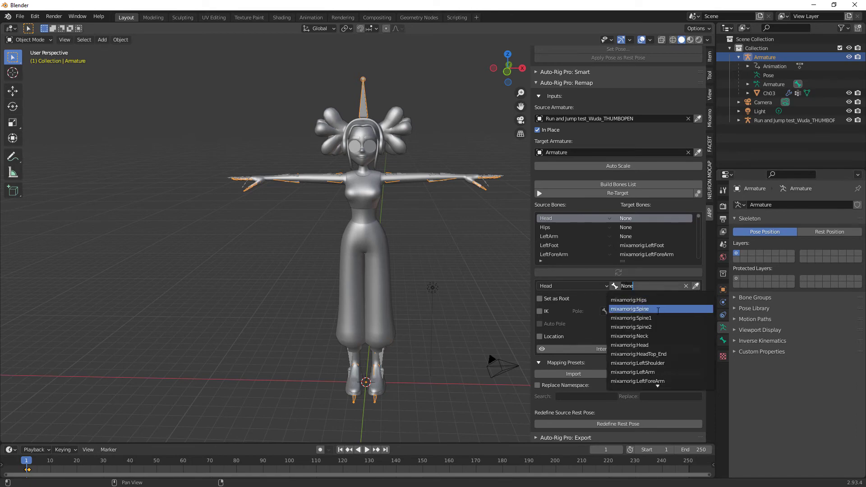
{"action": "left_click", "coordinate": [659, 345]}
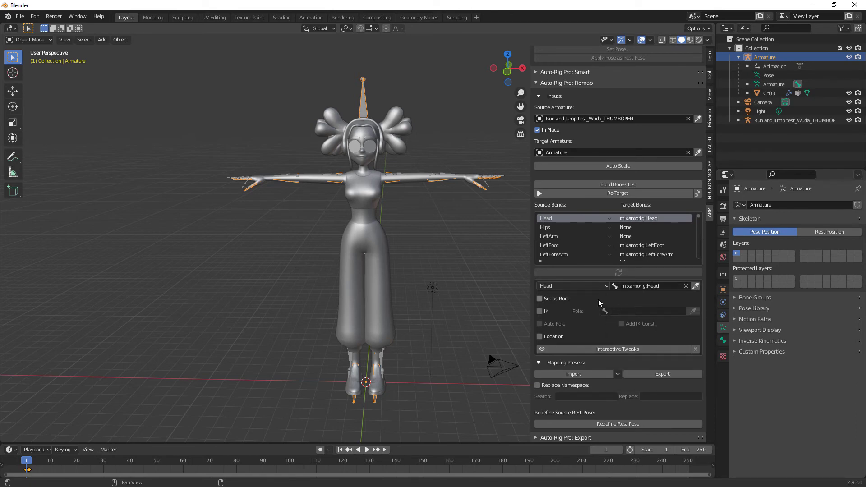
{"action": "left_click", "coordinate": [646, 228]}
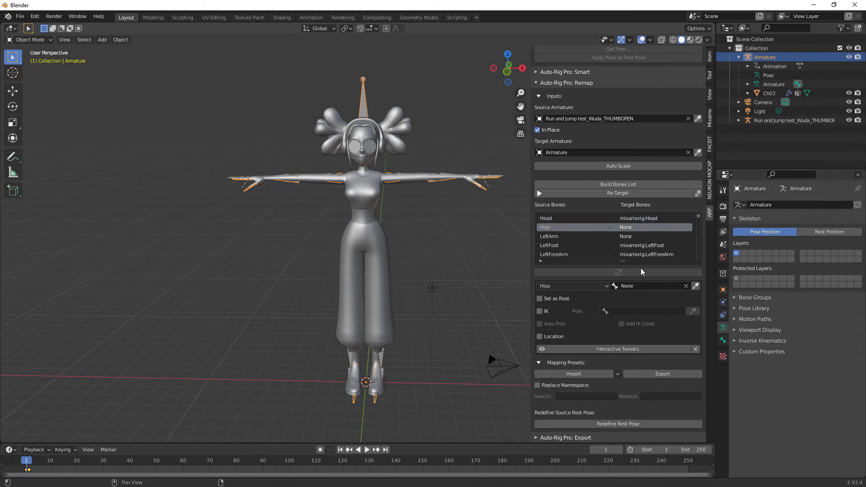
{"action": "left_click", "coordinate": [641, 285]}
{"action": "left_click", "coordinate": [642, 300]}
{"action": "left_click", "coordinate": [539, 299]}
Map LeftArm to mixamorig:LeftArm and enable IK for the LeftFoot bone.
{"action": "left_click", "coordinate": [651, 236]}
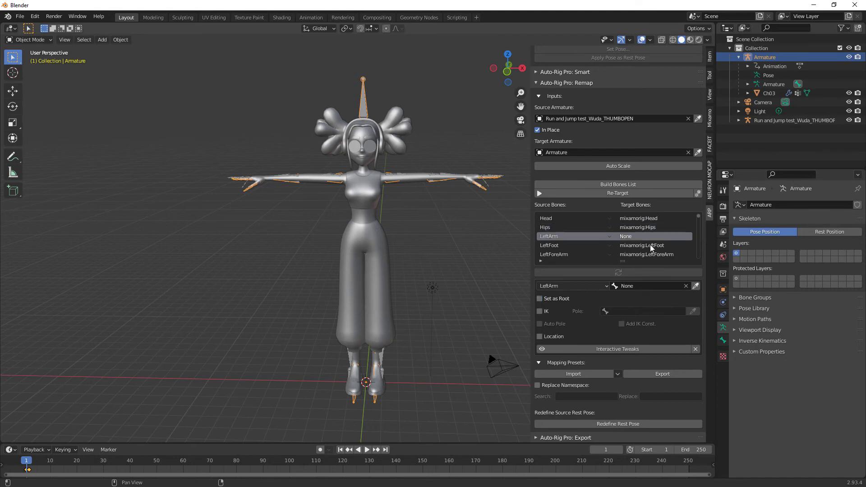
{"action": "left_click", "coordinate": [638, 287]}
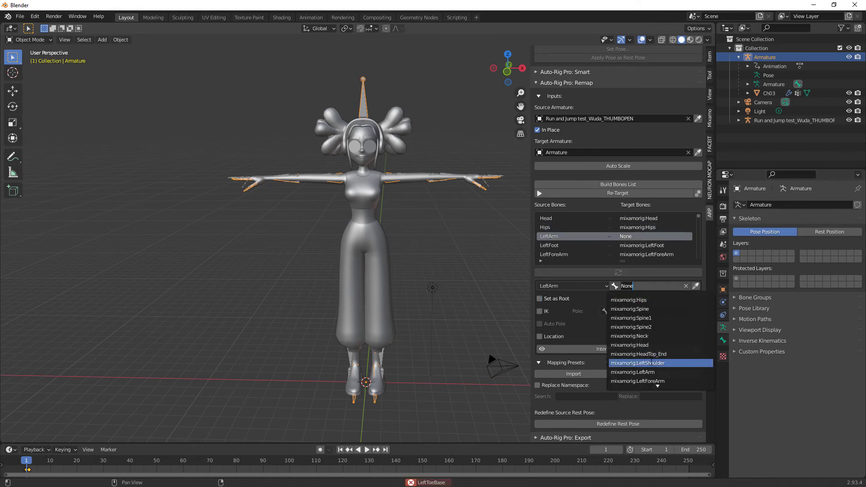
{"action": "left_click", "coordinate": [633, 372]}
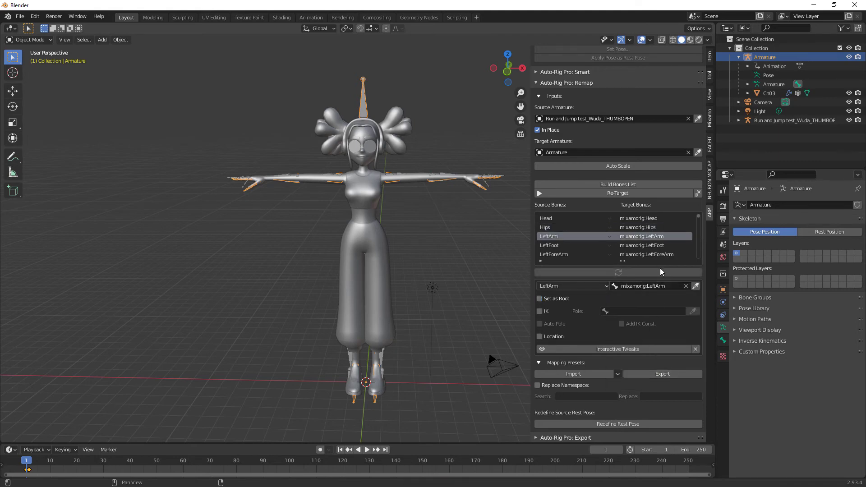
{"action": "left_click", "coordinate": [668, 245]}
{"action": "left_click", "coordinate": [540, 312]}
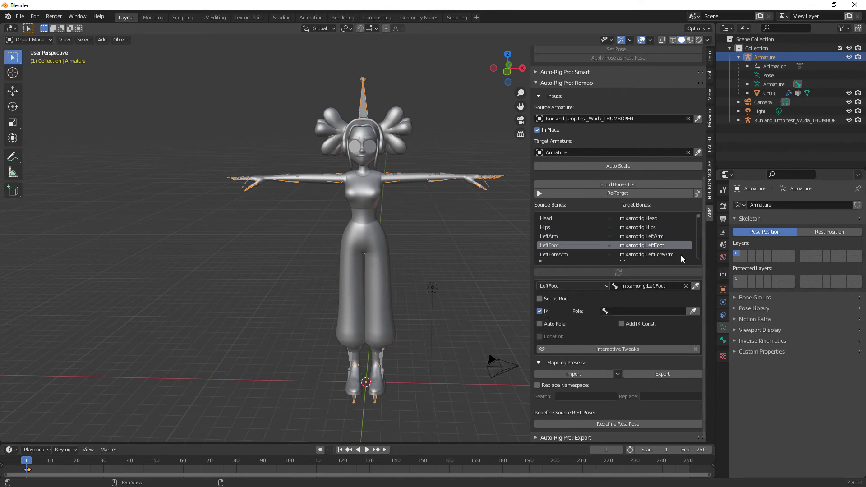
Clear the target bones of the LeftInHand finger bones and map LeftLeg to its matching mixamorig bone.
{"action": "scroll", "coordinate": [681, 255], "scroll_direction": "down", "scroll_amount": 3}
{"action": "scroll", "coordinate": [681, 255], "scroll_direction": "down", "scroll_amount": 5}
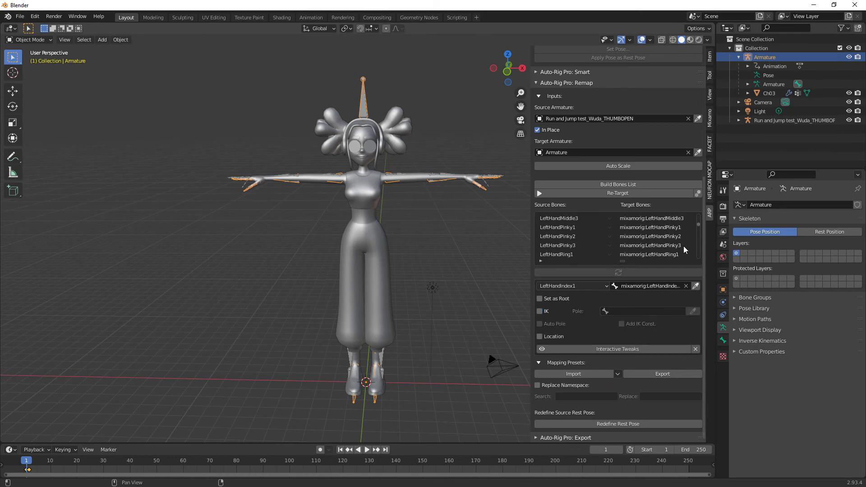
{"action": "left_click", "coordinate": [679, 245]}
{"action": "scroll", "coordinate": [677, 253], "scroll_direction": "down", "scroll_amount": 4}
{"action": "left_click", "coordinate": [671, 246]}
{"action": "left_click", "coordinate": [657, 286]}
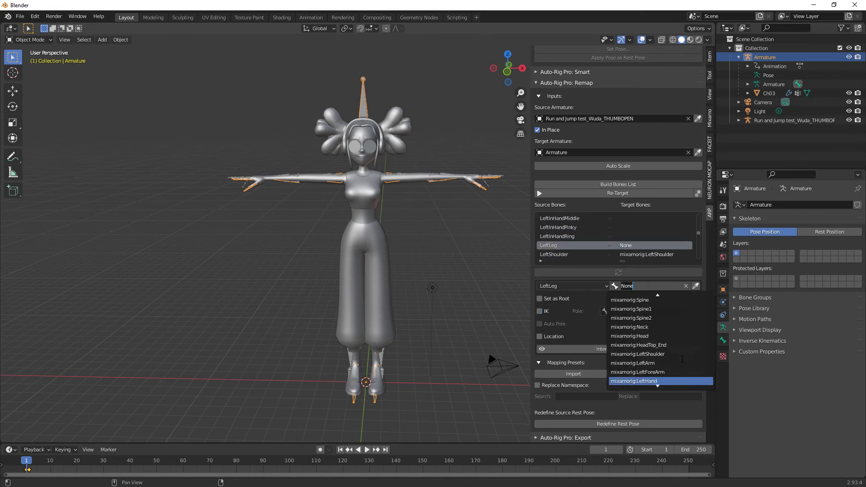
{"action": "left_click", "coordinate": [657, 310]}
Map the Neck source bone to mixamorig:Neck and enable IK for the RightFoot bone.
{"action": "scroll", "coordinate": [671, 254], "scroll_direction": "down", "scroll_amount": 3}
{"action": "left_click", "coordinate": [671, 247]}
{"action": "left_click", "coordinate": [659, 287]}
{"action": "type", "text": "ne"}
{"action": "left_click", "coordinate": [659, 300]}
{"action": "scroll", "coordinate": [668, 250], "scroll_direction": "down", "scroll_amount": 4}
{"action": "left_click", "coordinate": [669, 238]}
{"action": "left_click", "coordinate": [545, 311]}
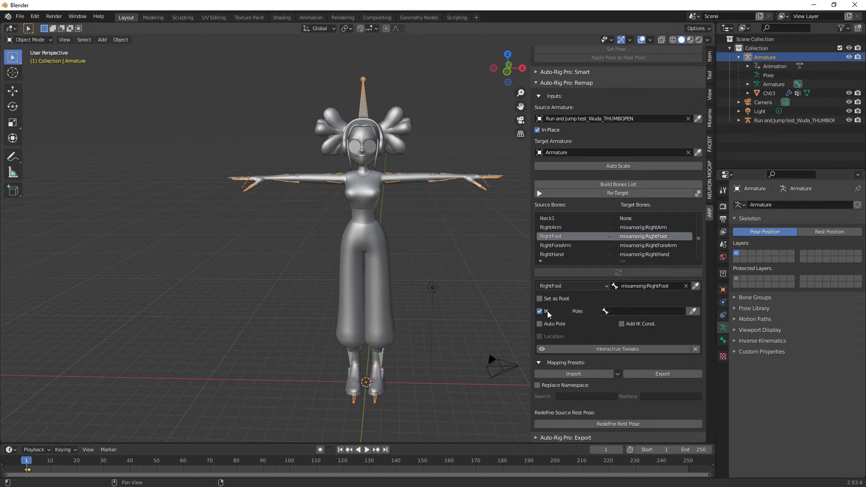
Clear the target bones assigned to the RightInHand finger bones, including RightInHandPinky.
{"action": "left_click", "coordinate": [673, 248]}
{"action": "scroll", "coordinate": [674, 256], "scroll_direction": "down", "scroll_amount": 3}
{"action": "scroll", "coordinate": [673, 256], "scroll_direction": "down", "scroll_amount": 12}
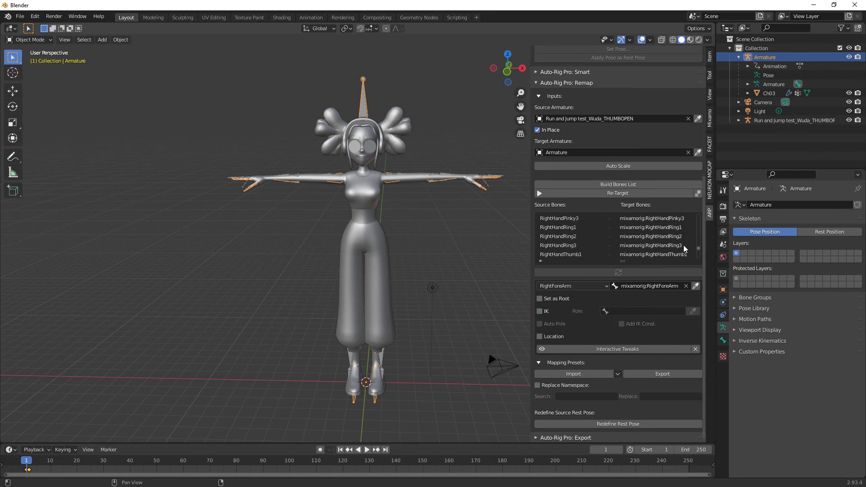
{"action": "scroll", "coordinate": [675, 252], "scroll_direction": "down", "scroll_amount": 2}
{"action": "left_click", "coordinate": [681, 254]}
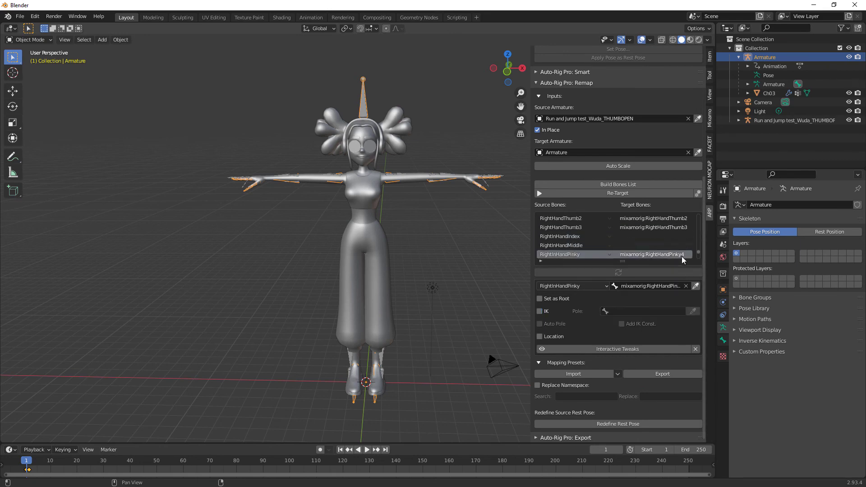
{"action": "scroll", "coordinate": [681, 255], "scroll_direction": "down", "scroll_amount": 3}
{"action": "left_click", "coordinate": [687, 286]}
Map Spine, Spine1 and Spine2 to mixamorig:Spine, mixamorig:Spine1 and mixamorig:Spine2.
{"action": "scroll", "coordinate": [684, 255], "scroll_direction": "down", "scroll_amount": 1}
{"action": "left_click", "coordinate": [625, 245]}
{"action": "left_click", "coordinate": [643, 286]}
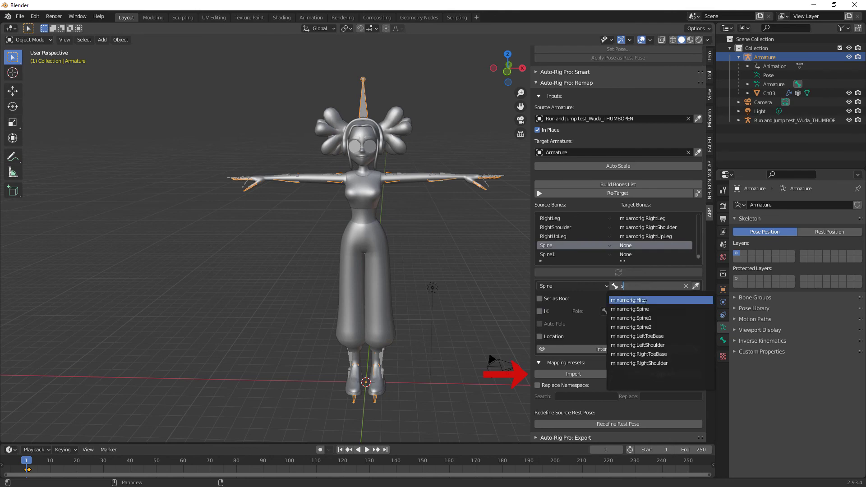
{"action": "left_click", "coordinate": [646, 301]}
{"action": "left_click", "coordinate": [646, 255]}
{"action": "left_click", "coordinate": [644, 286]}
{"action": "left_click", "coordinate": [648, 309]}
{"action": "scroll", "coordinate": [657, 257], "scroll_direction": "down", "scroll_amount": 1}
{"action": "left_click", "coordinate": [655, 255]}
{"action": "left_click", "coordinate": [643, 287]}
{"action": "left_click", "coordinate": [646, 327]}
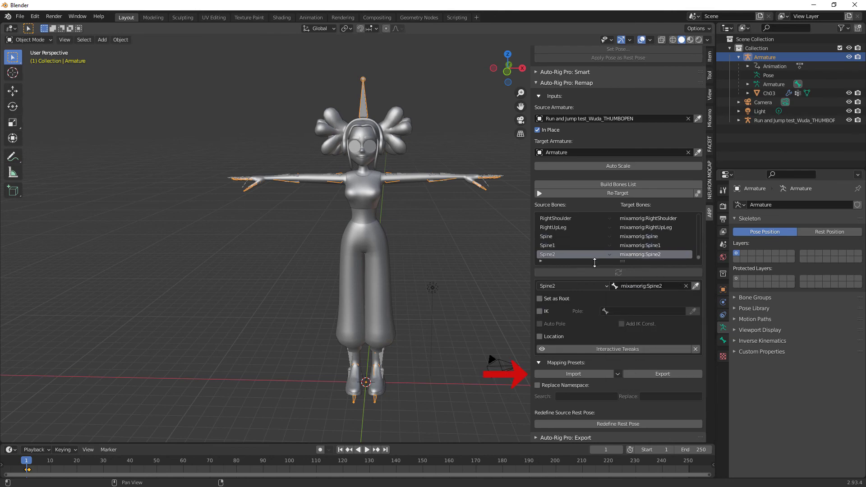
Retarget the motion onto the character with the completed bone mapping and play back the animation.
{"action": "scroll", "coordinate": [600, 278], "scroll_direction": "up", "scroll_amount": 1}
{"action": "scroll", "coordinate": [657, 254], "scroll_direction": "up", "scroll_amount": 5}
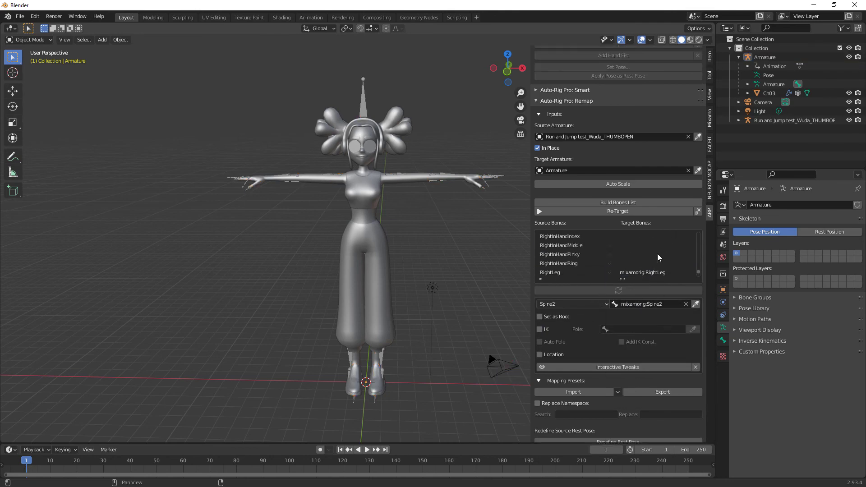
{"action": "left_click", "coordinate": [672, 212]}
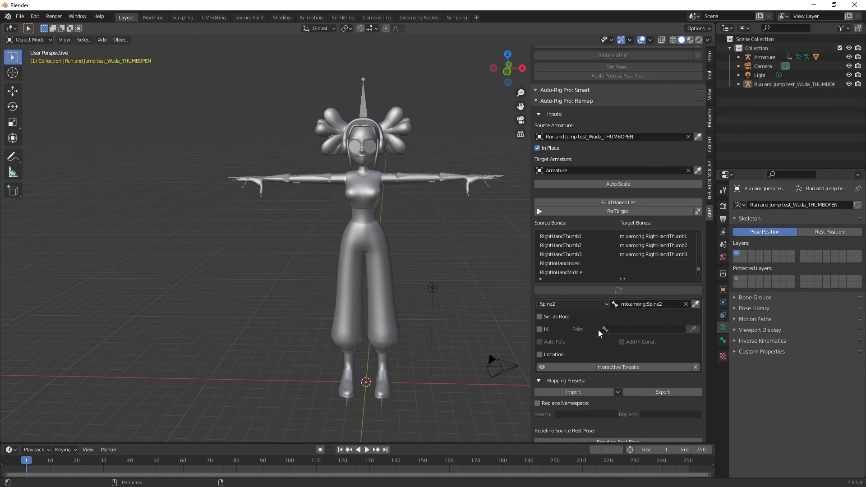
{"action": "left_click", "coordinate": [367, 450]}
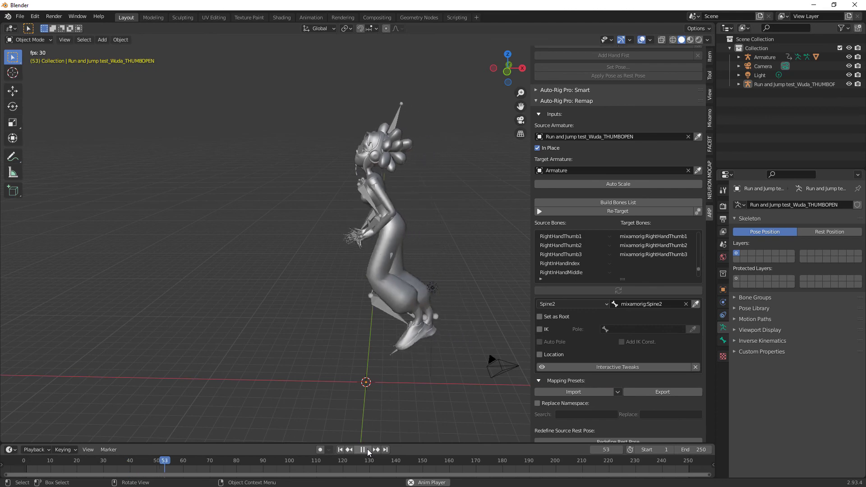